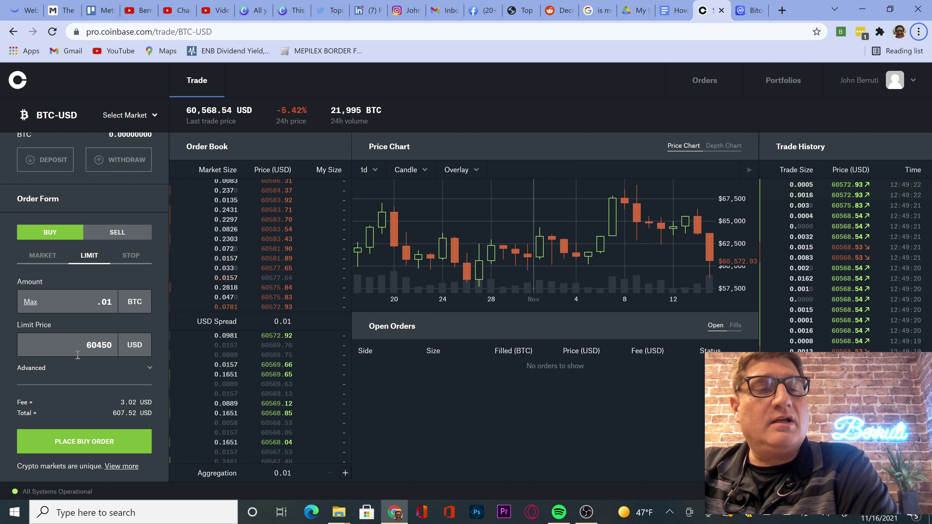
Replace the limit price with 60565 and place the 0.01 BTC limit buy order.
left_click_drag(85, 346, 118, 351)
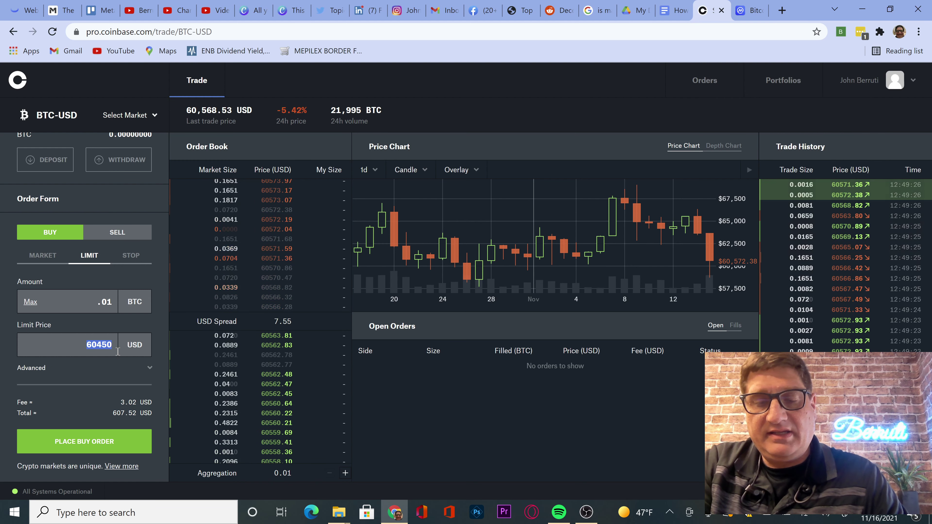
type("605")
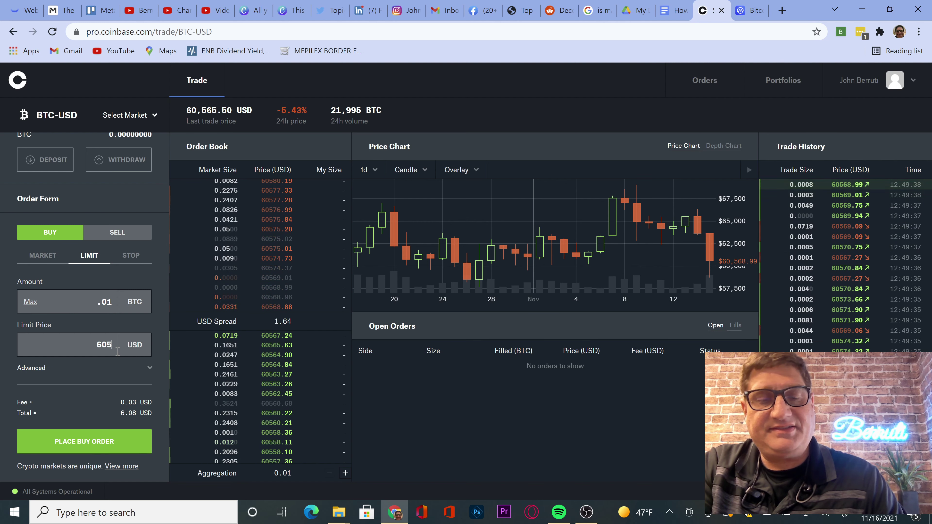
type("65")
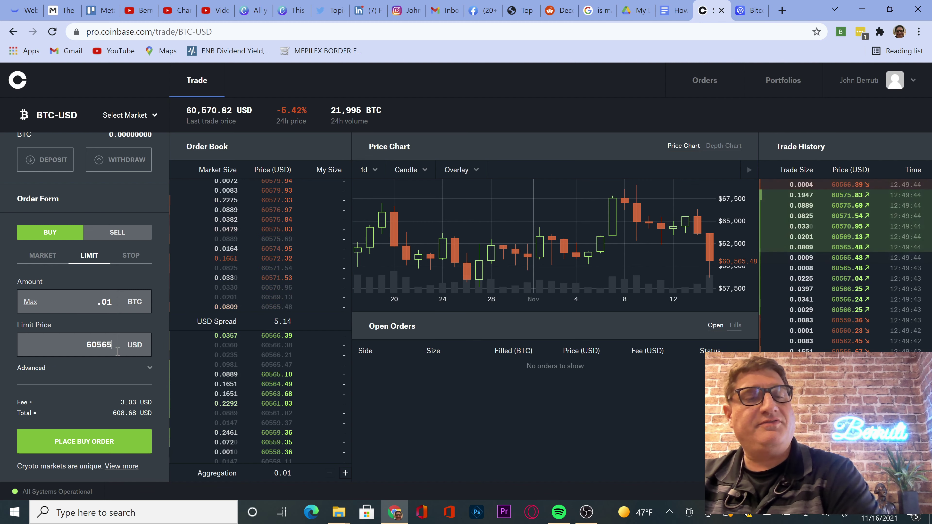
left_click(90, 439)
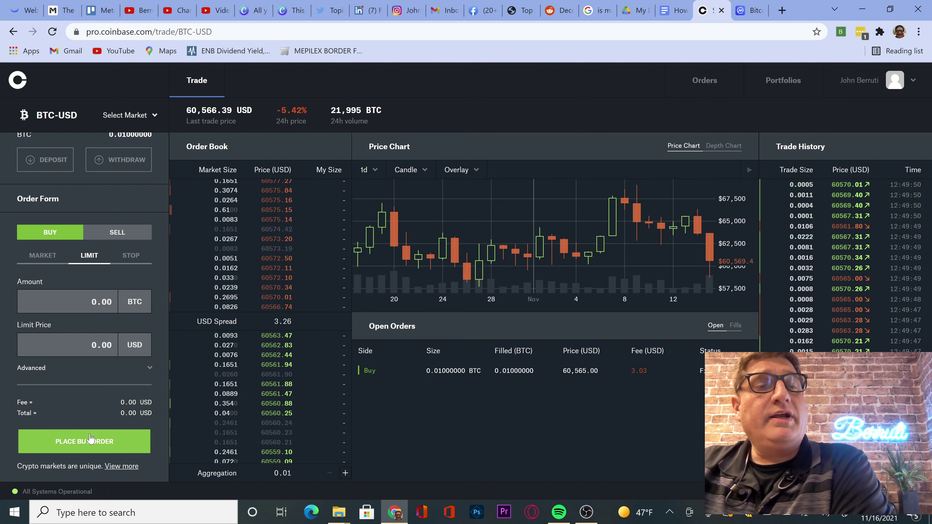
Switch to the ETH-USD market and set the buy amount to 0.05 ETH.
left_click(58, 115)
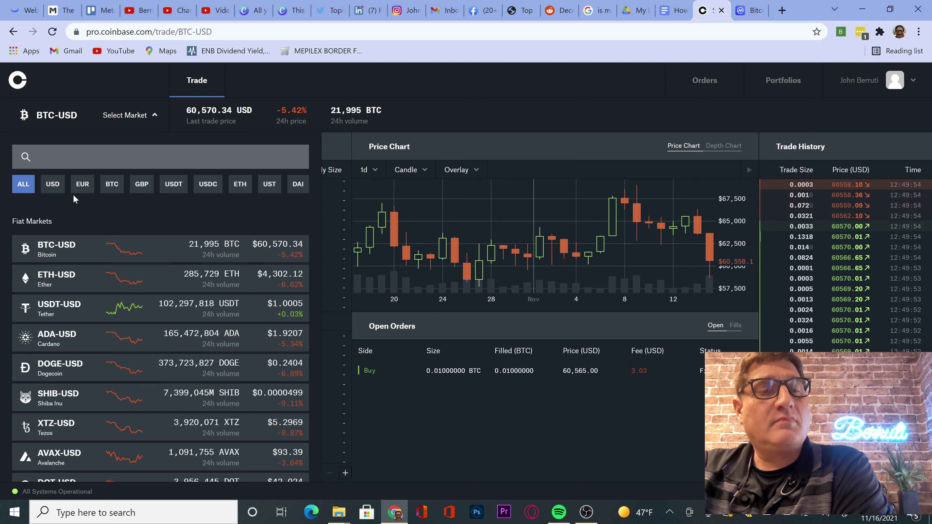
left_click(82, 279)
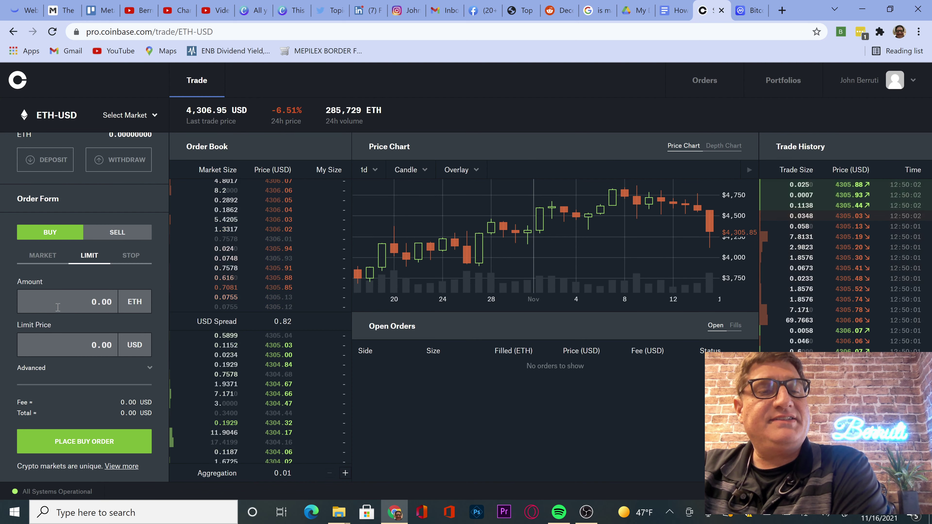
left_click(77, 304)
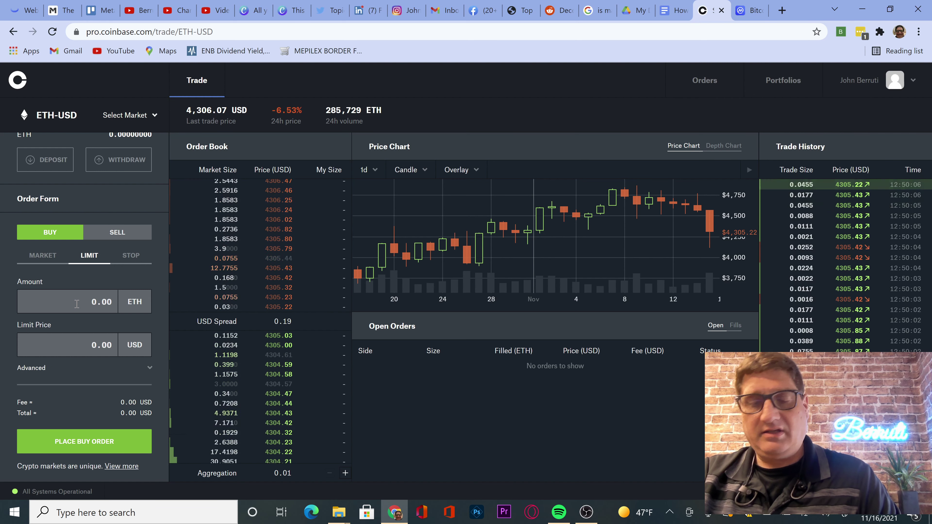
type(".0")
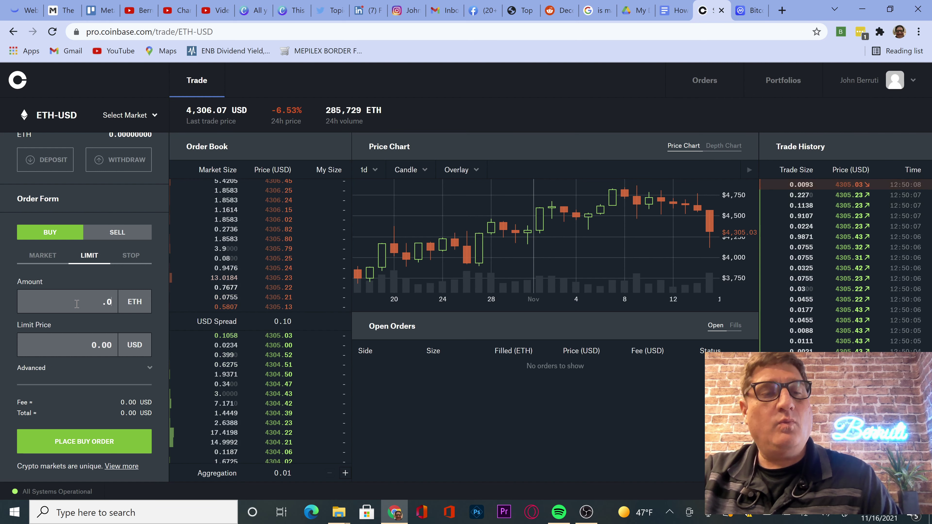
type("1")
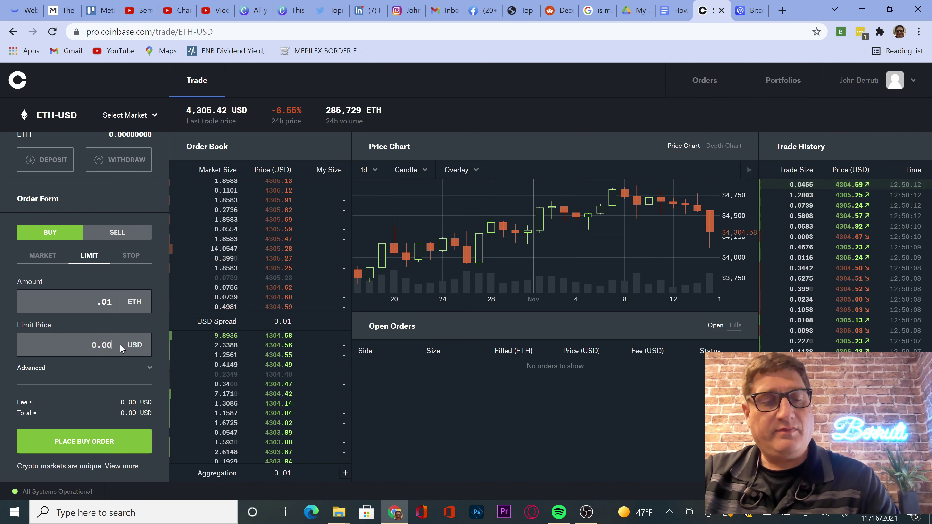
type("430")
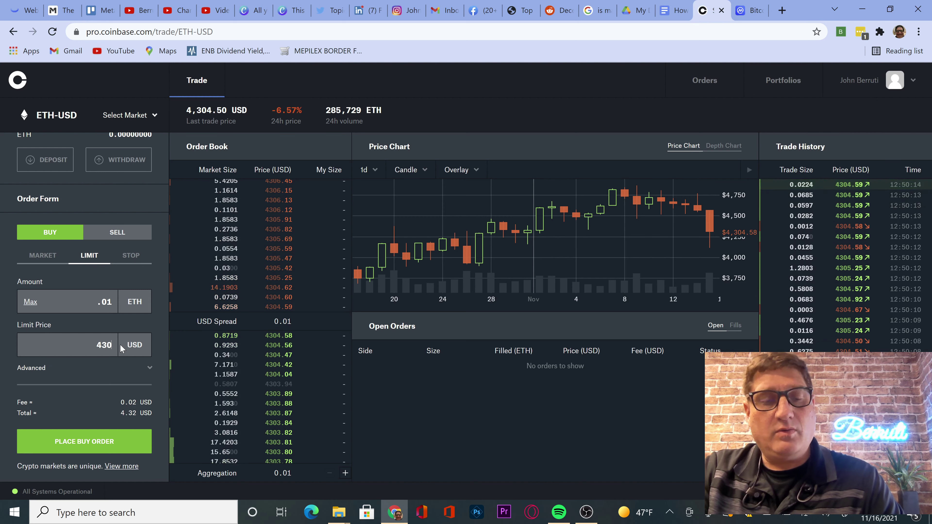
type("5.")
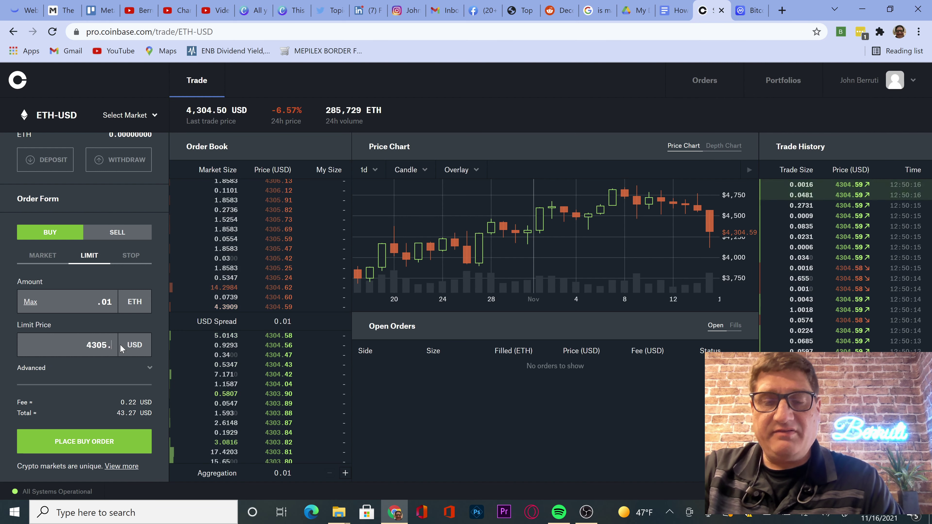
type("00")
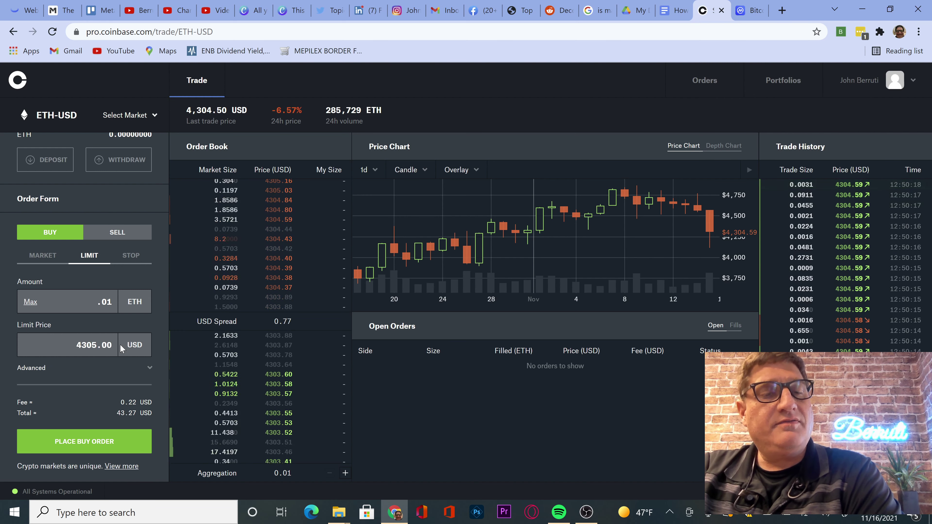
left_click(113, 301)
key("BackSpace")
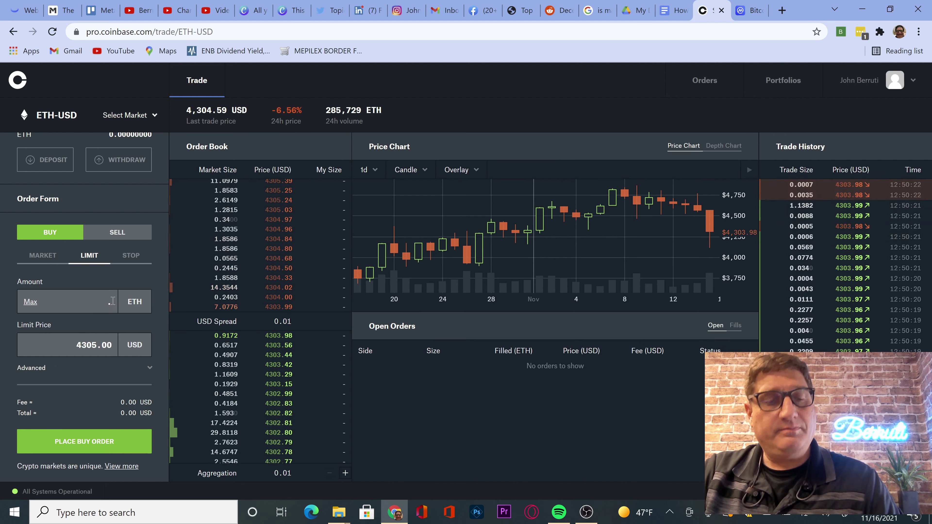
type("10")
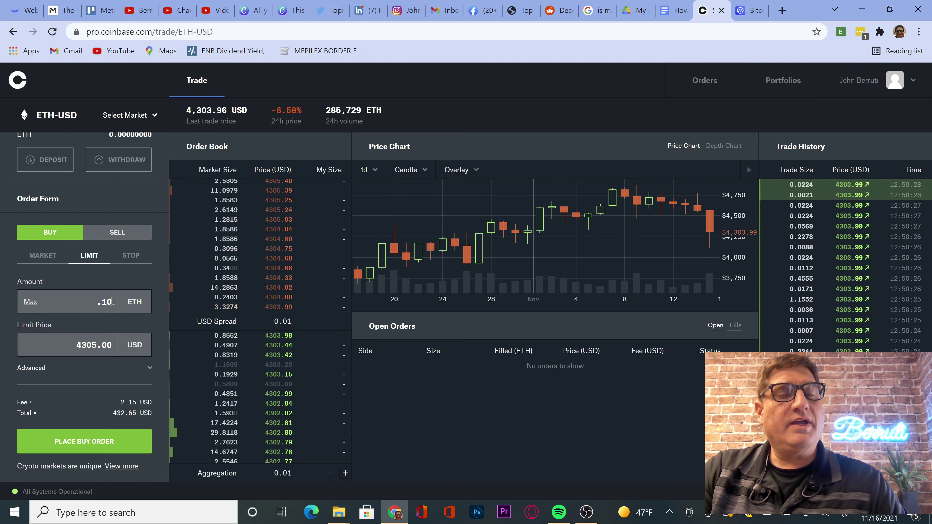
key("BackSpace")
key("BackSpace")
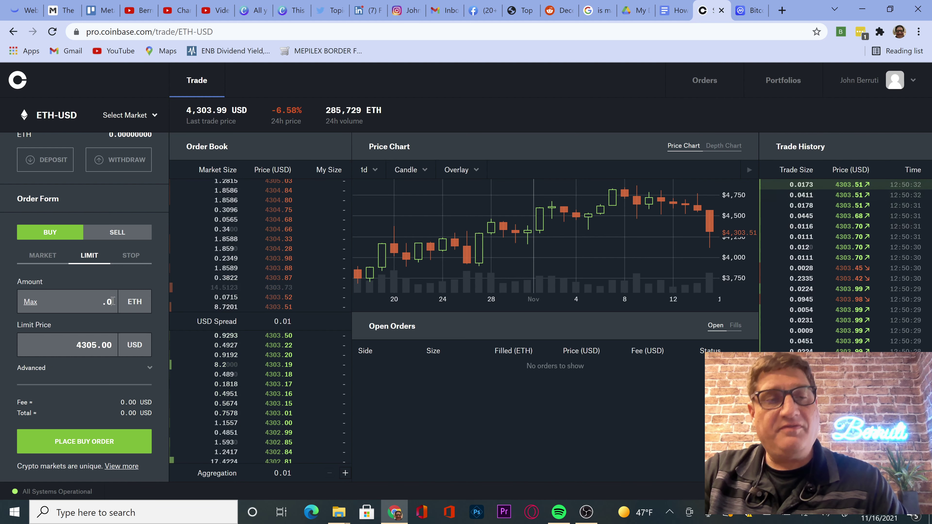
type("05")
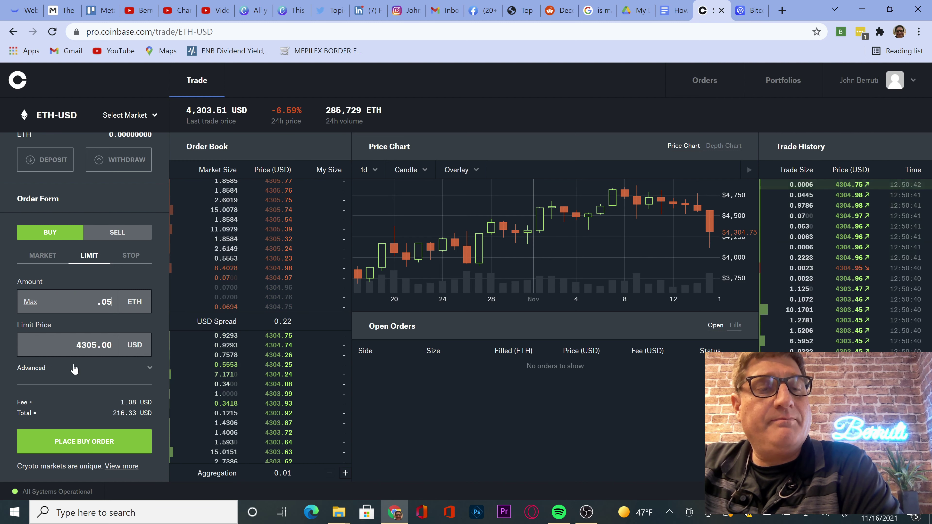
Set the limit price to 4303 and place the ETH limit buy order.
left_click(96, 346)
key("BackSpace")
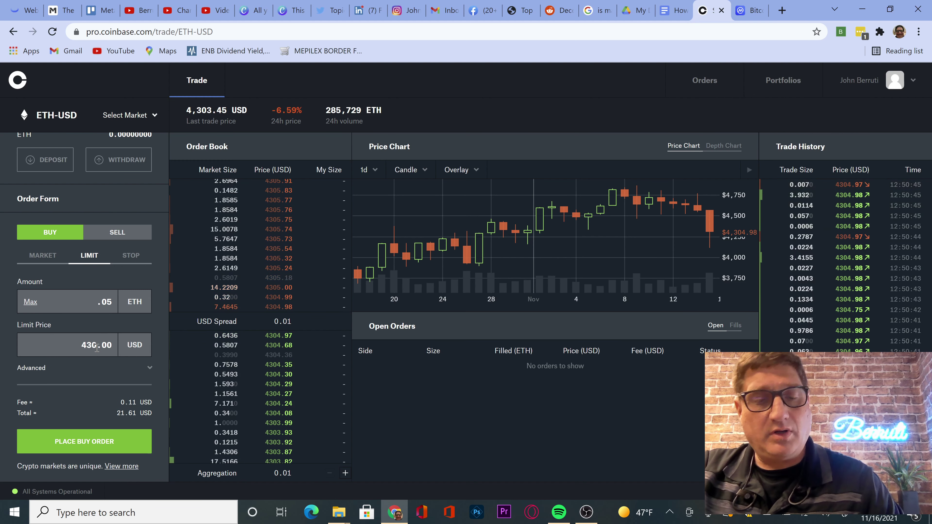
type("3")
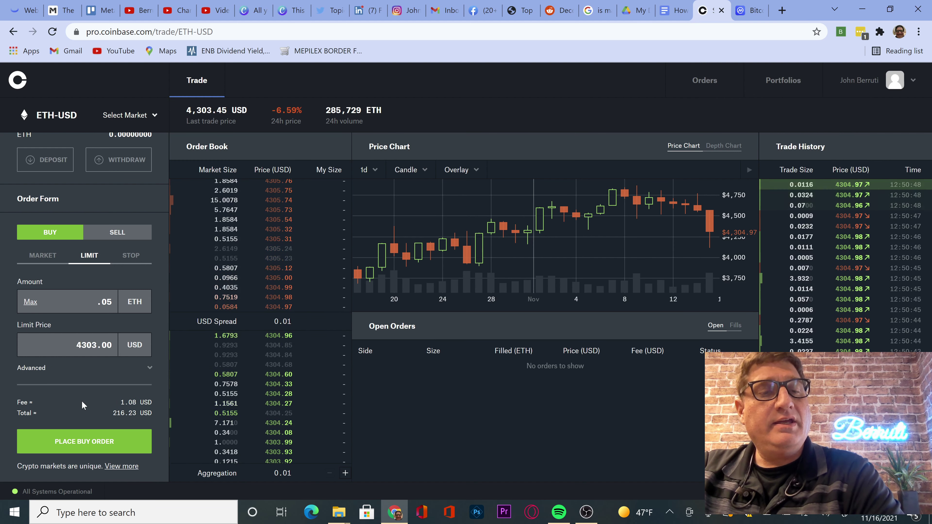
left_click(93, 448)
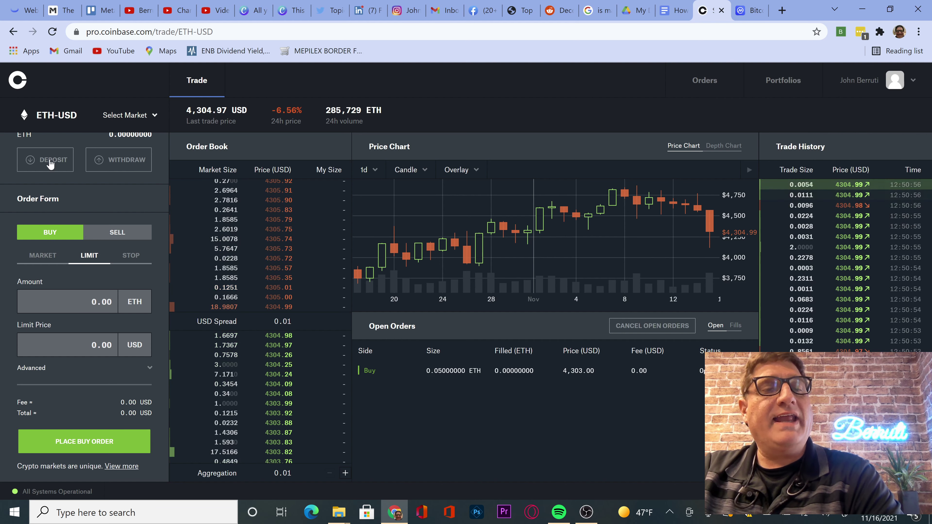
Search the market list for 'mana' and switch to MANA-USD.
left_click(75, 118)
left_click(87, 157)
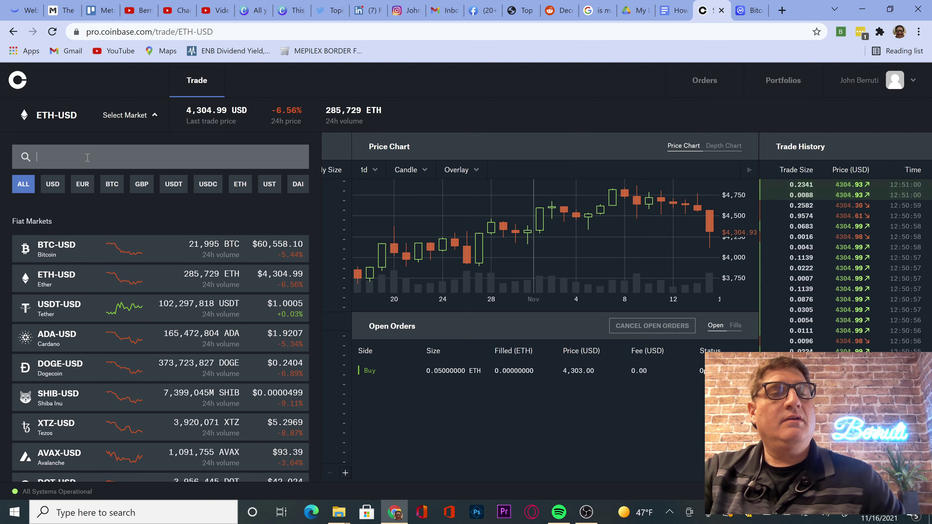
type("mana")
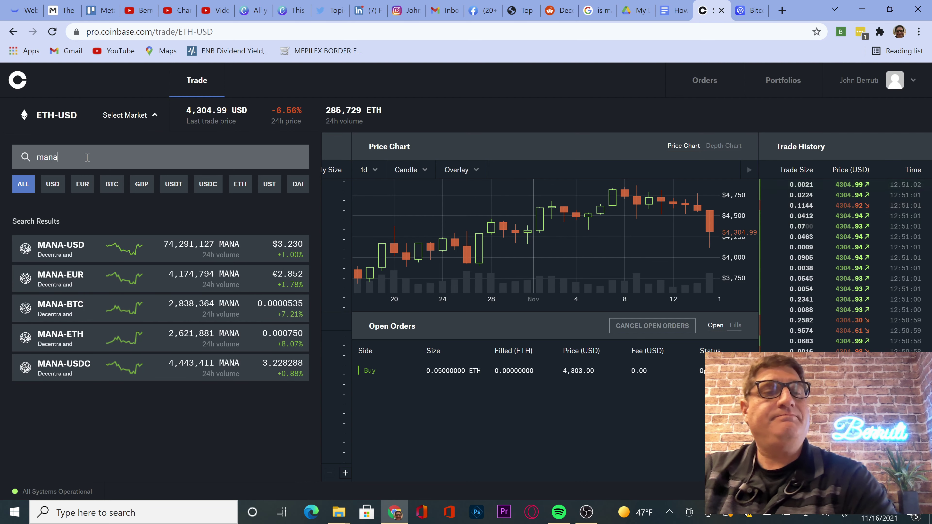
left_click(71, 259)
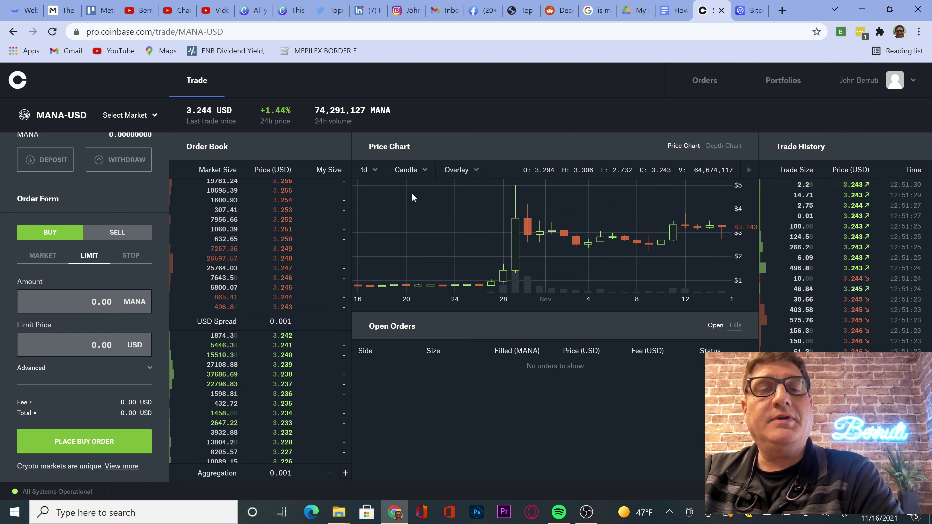
Show 15-minute candles, then place a limit buy of 100 MANA at 3.22 USD.
left_click(365, 170)
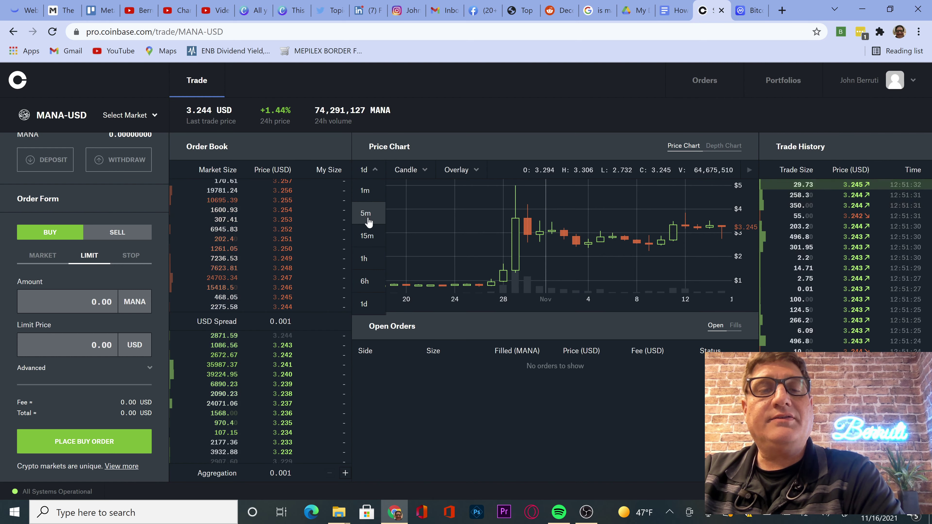
left_click(368, 236)
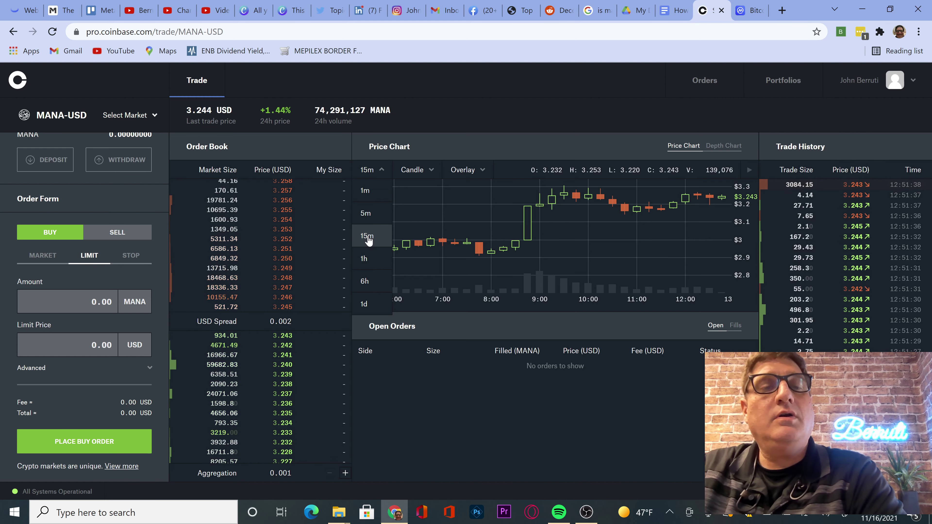
left_click(369, 237)
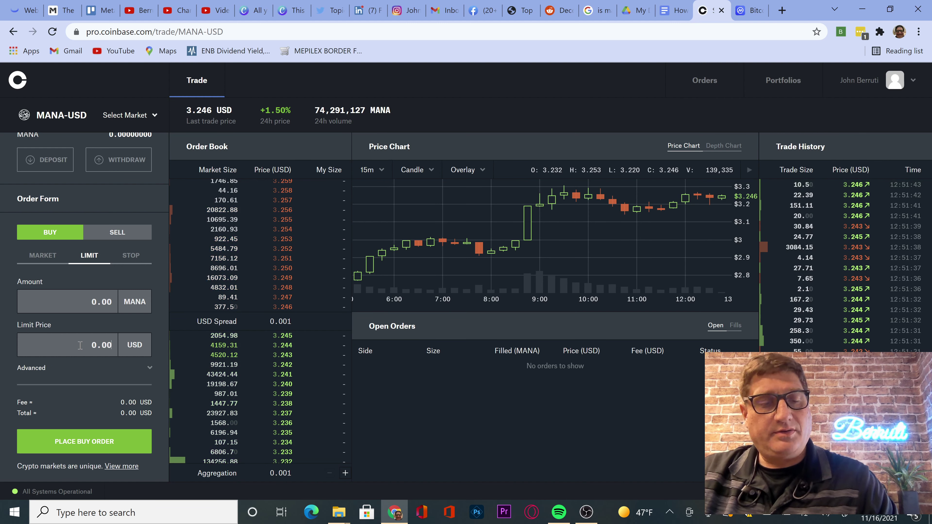
type("3")
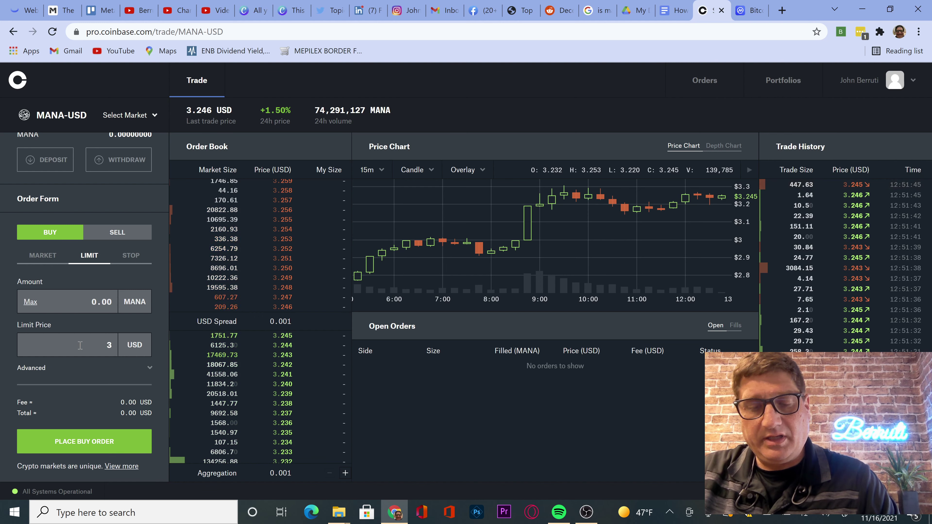
type(".22")
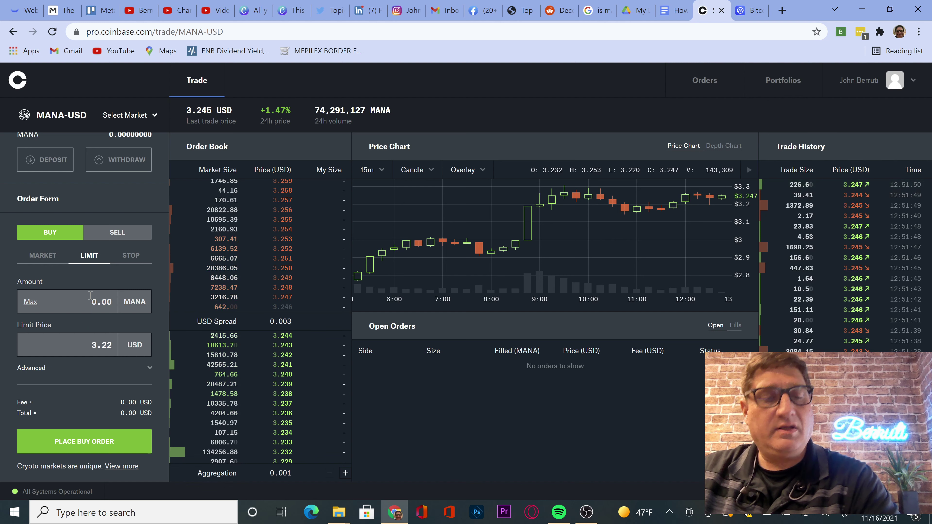
type("50")
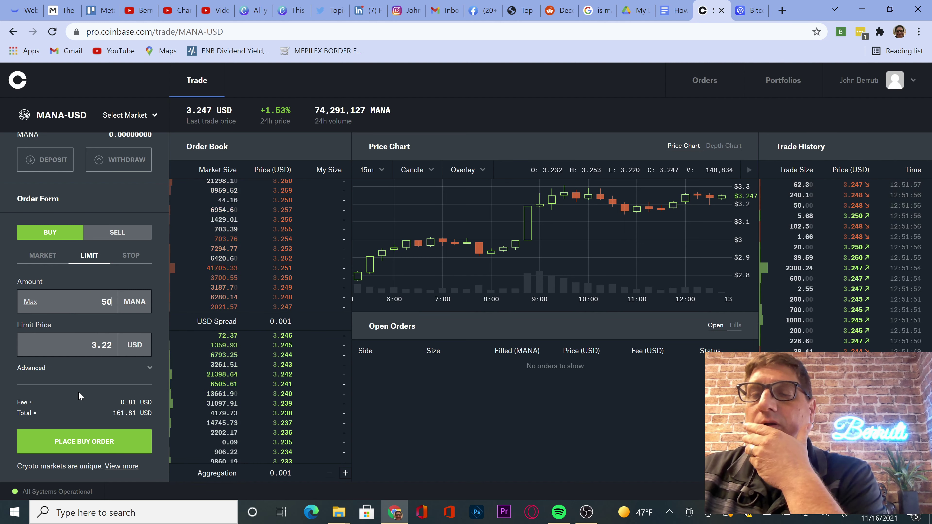
key("BackSpace")
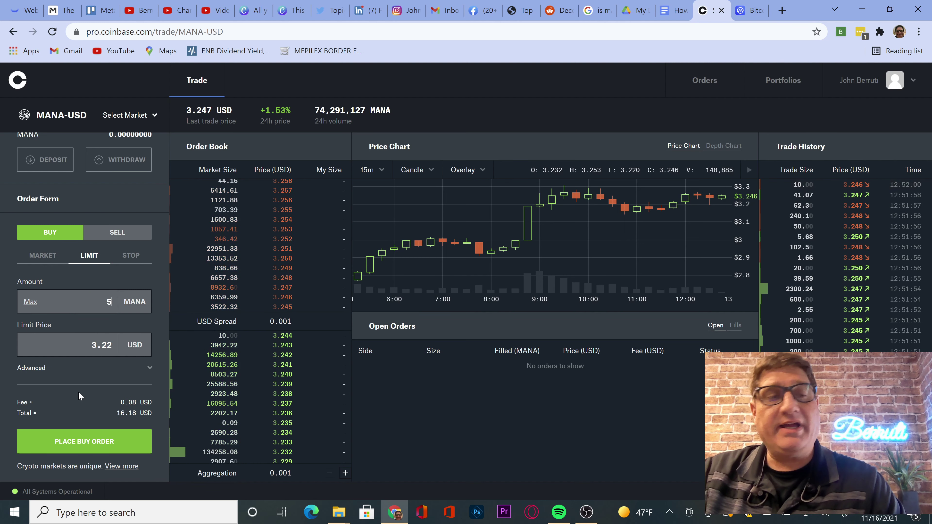
key("BackSpace")
type("100")
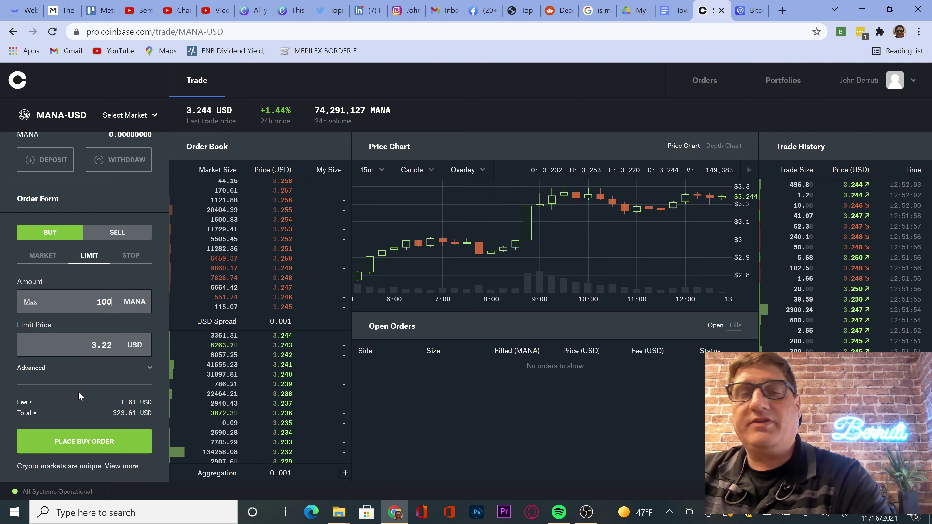
left_click(69, 442)
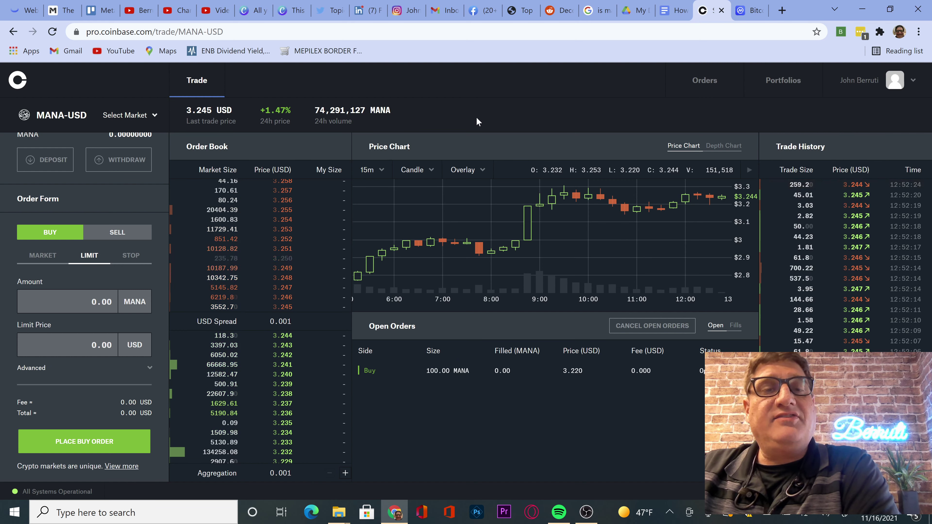
On the Orders page, review the Filled and Fees tabs, ending on Open orders.
left_click(709, 82)
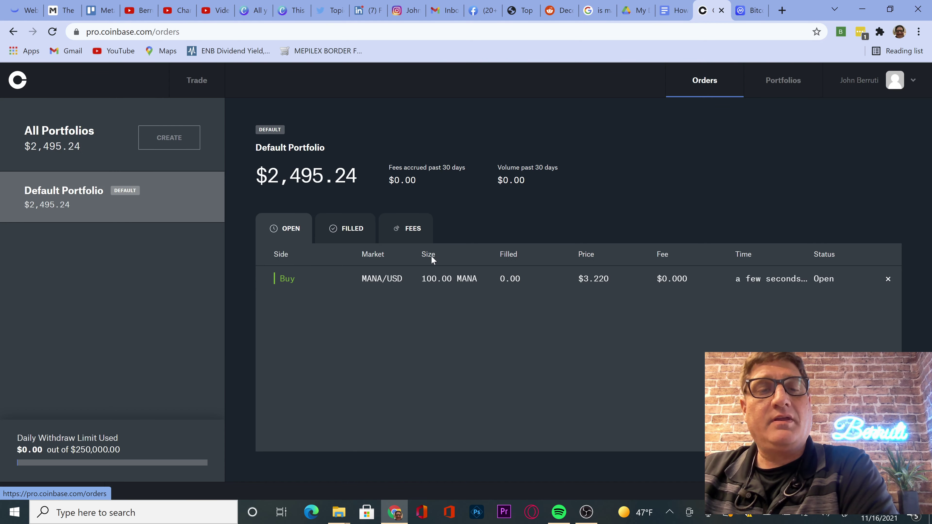
left_click(356, 234)
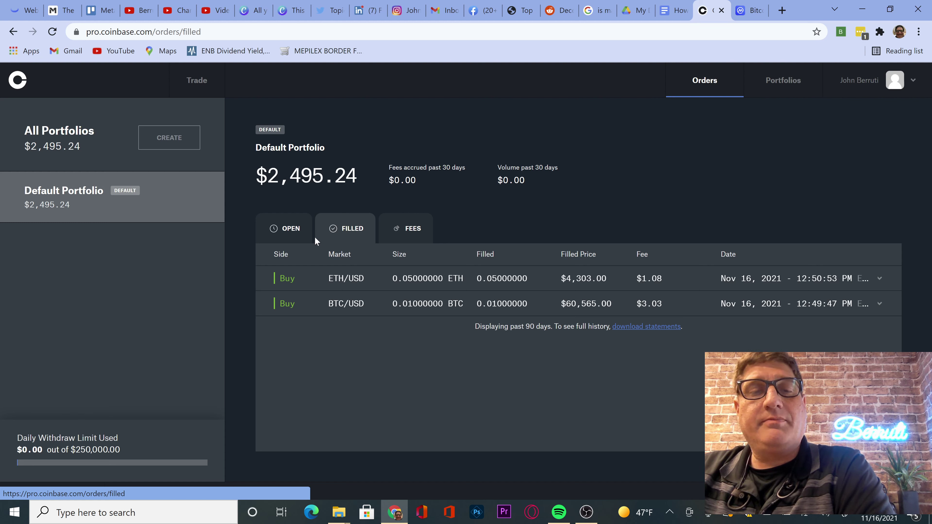
left_click(294, 234)
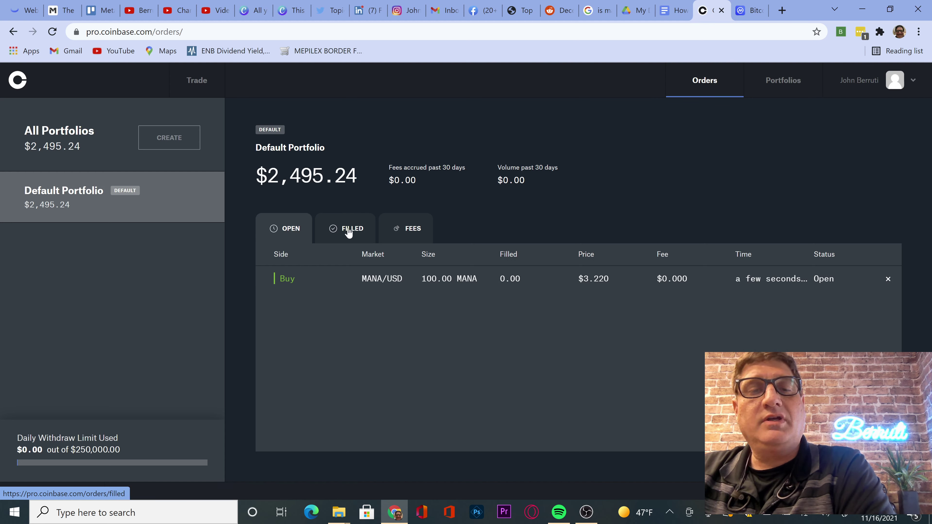
left_click(401, 230)
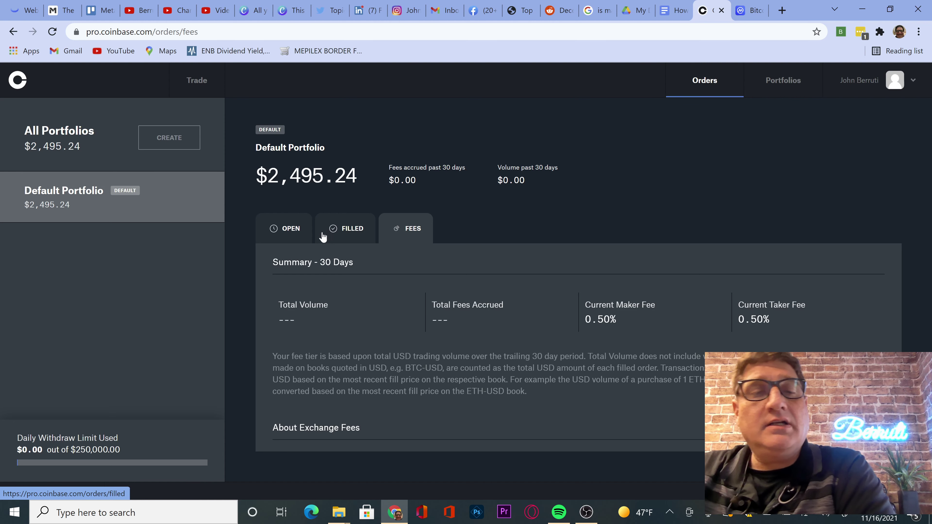
left_click(296, 230)
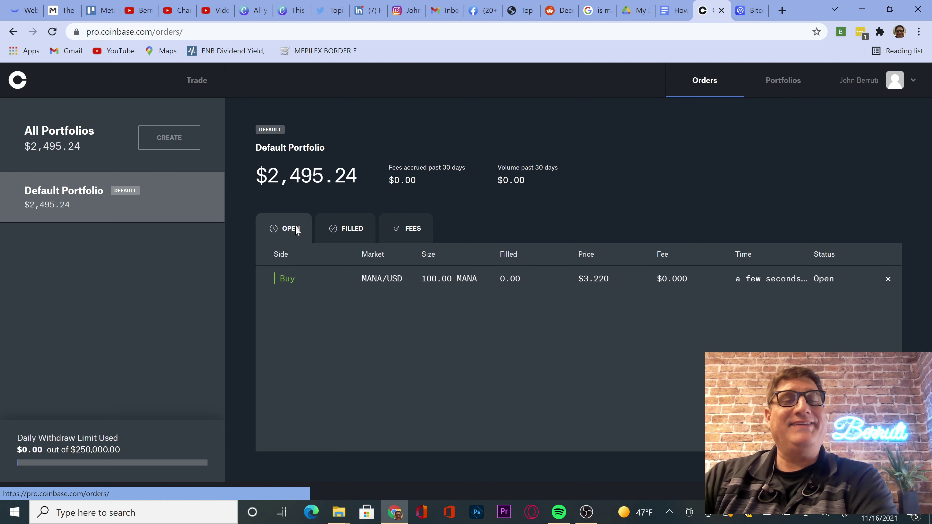
left_click(364, 222)
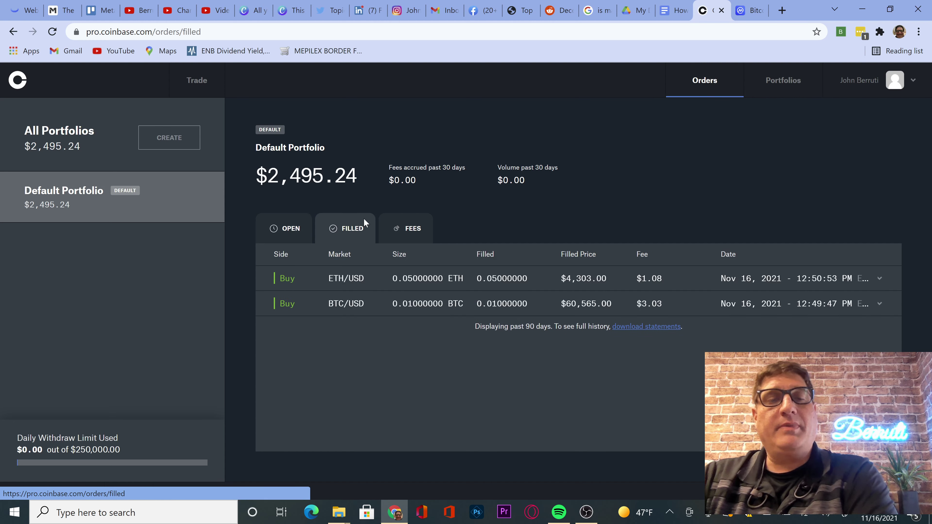
left_click(297, 230)
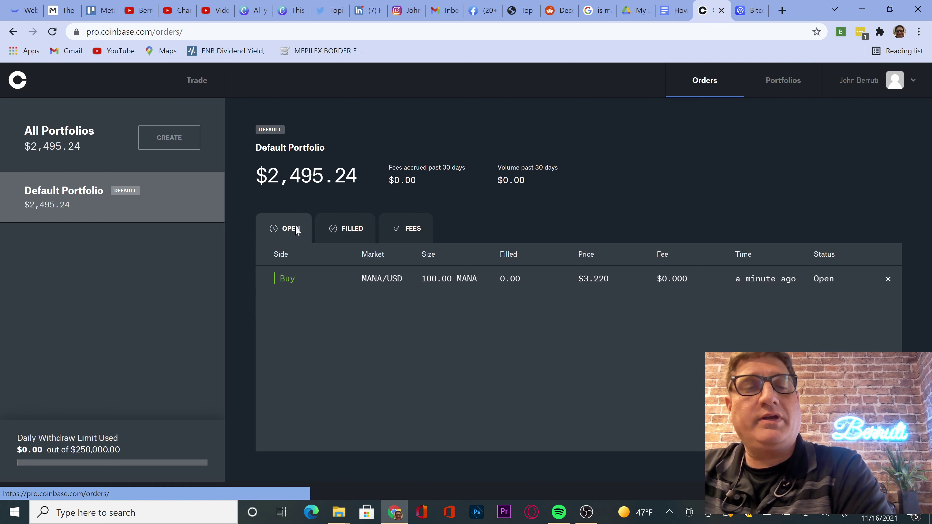